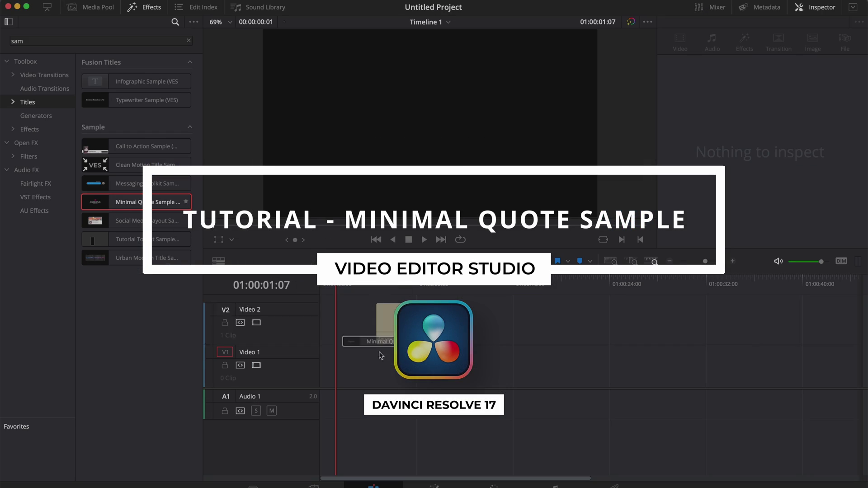
- Drag the Minimal Quote Sample clip from track V2 to the very start of Video 1
left_click_drag(381, 355, 358, 369)
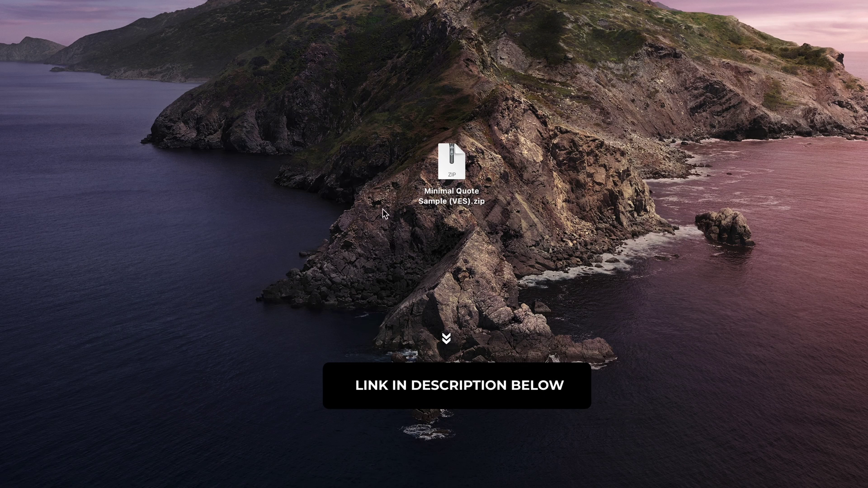
- Extract the Minimal Quote Sample zip and open the extracted Minimal Quote Sample (VES) folder
double_click(453, 174)
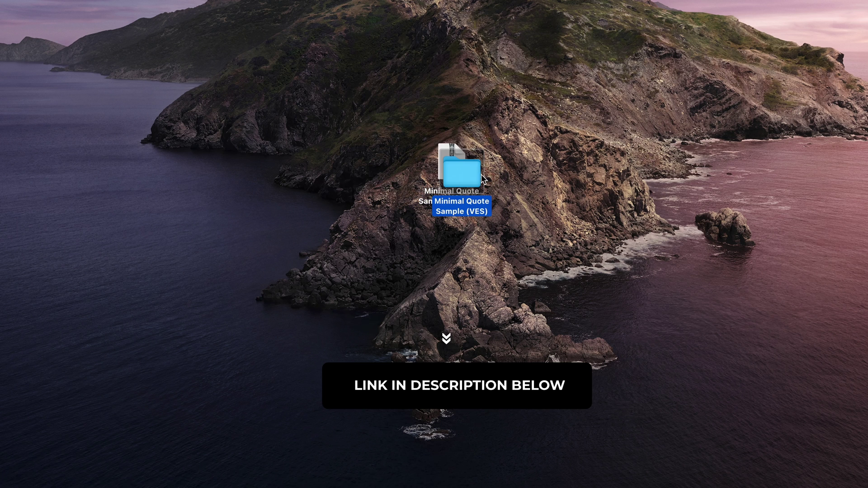
left_click_drag(464, 169, 522, 169)
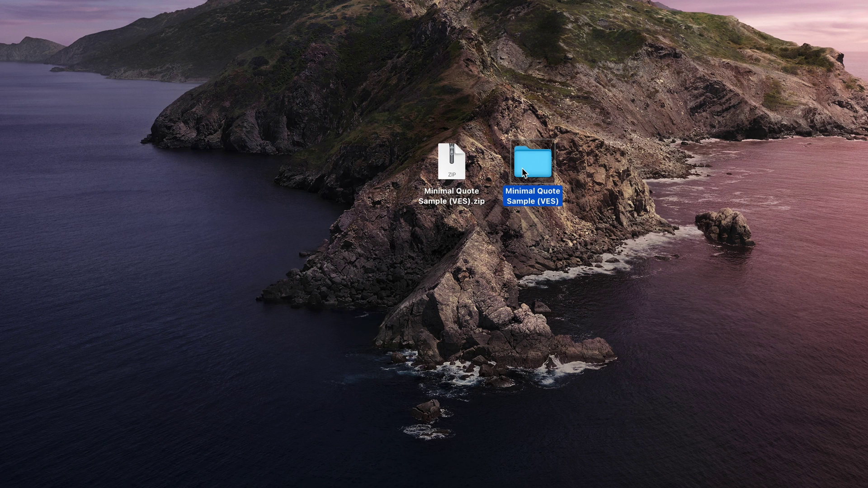
double_click(523, 169)
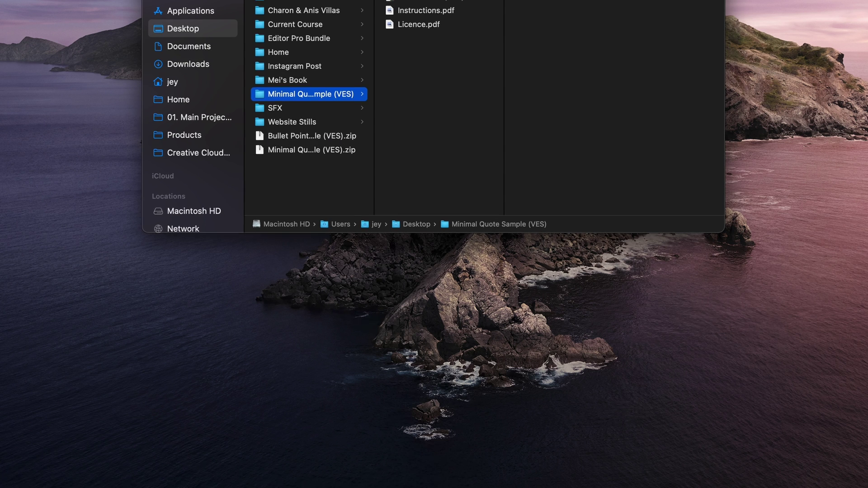
left_click_drag(470, 0, 470, 103)
- Preview Licence.pdf, Instructions.pdf, the DRFX bundle and the bahnschrift.ttf font
left_click(426, 158)
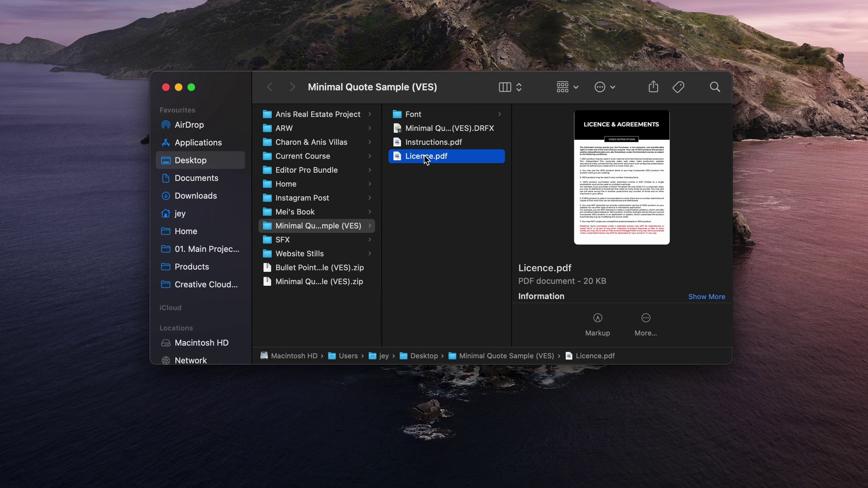
left_click(426, 144)
left_click(427, 129)
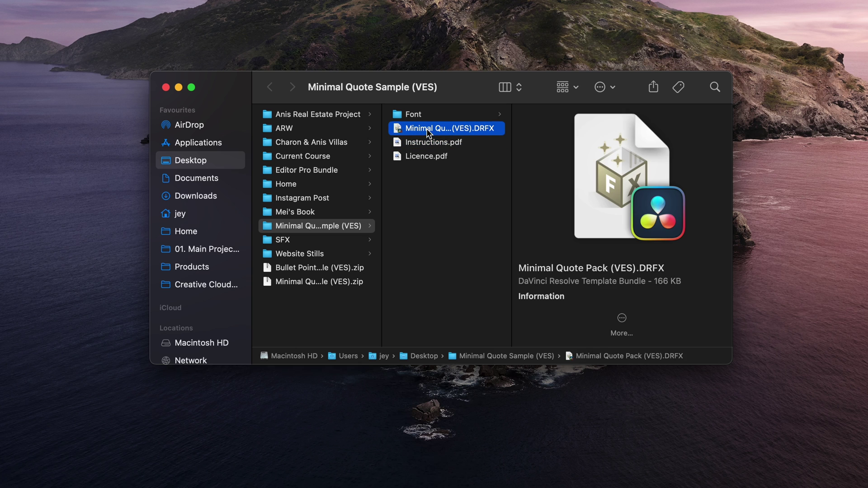
left_click(416, 114)
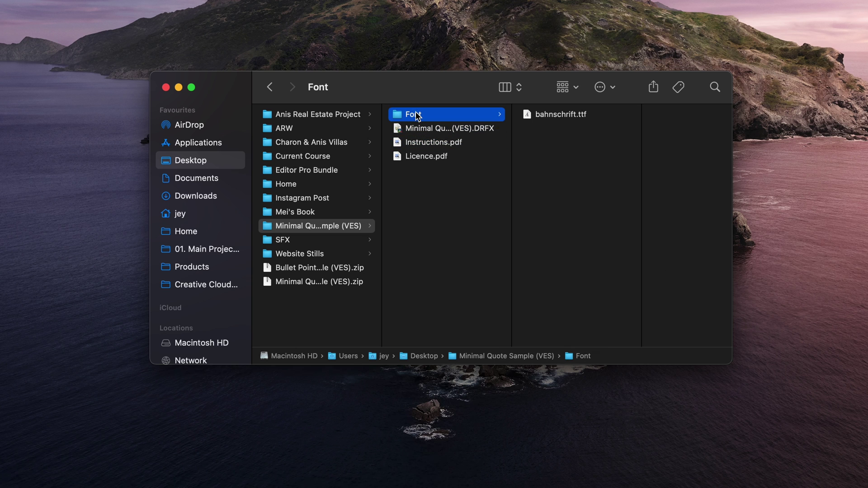
left_click(560, 116)
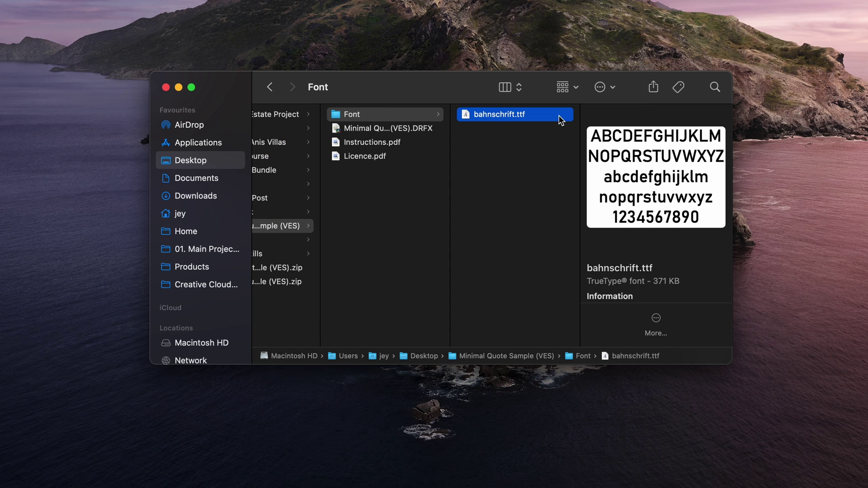
- Install Minimal Quote Pack (VES).DRFX into Resolve, overwriting the existing bundle
left_click(375, 131)
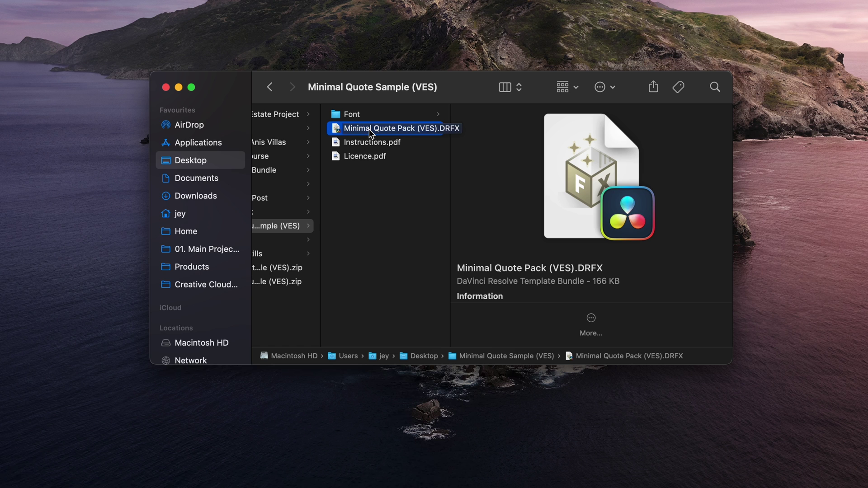
double_click(369, 129)
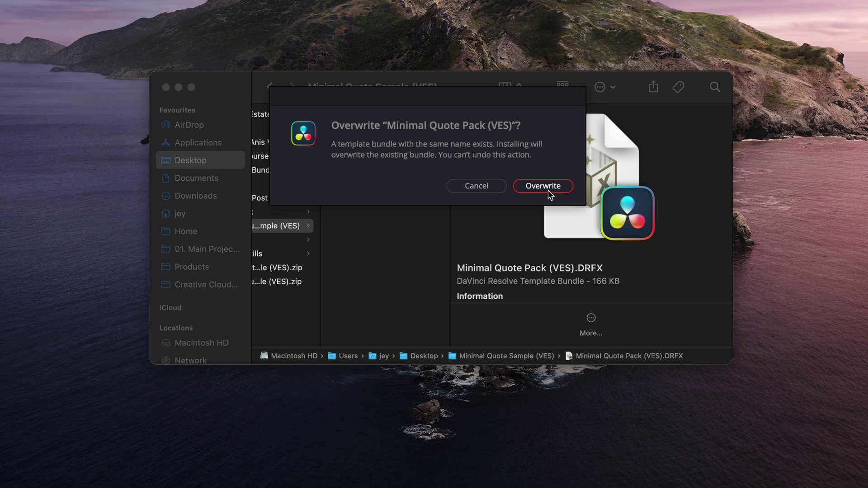
left_click(554, 186)
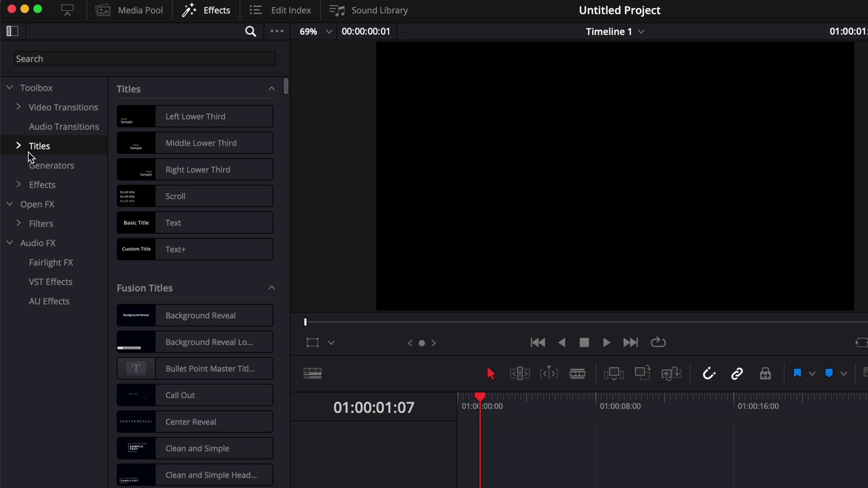
- Search 'sam' in Titles, drop Minimal Quote Sample onto Video 1, and play it from the start
left_click(43, 60)
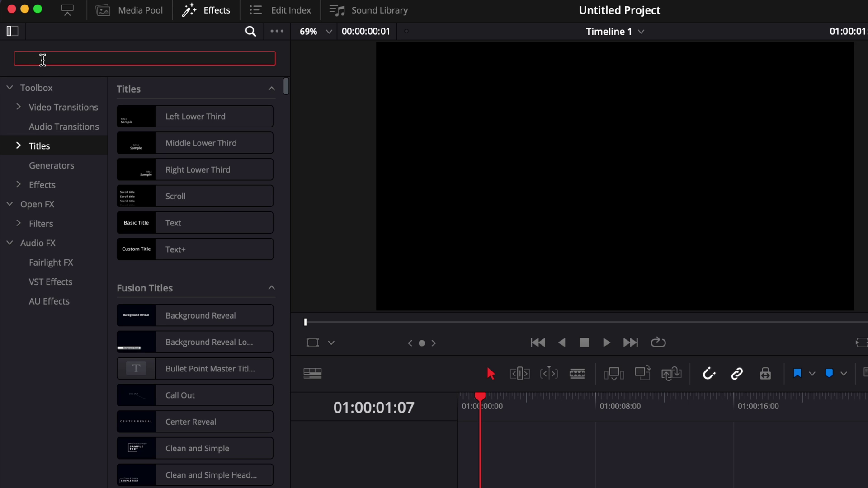
type("sam")
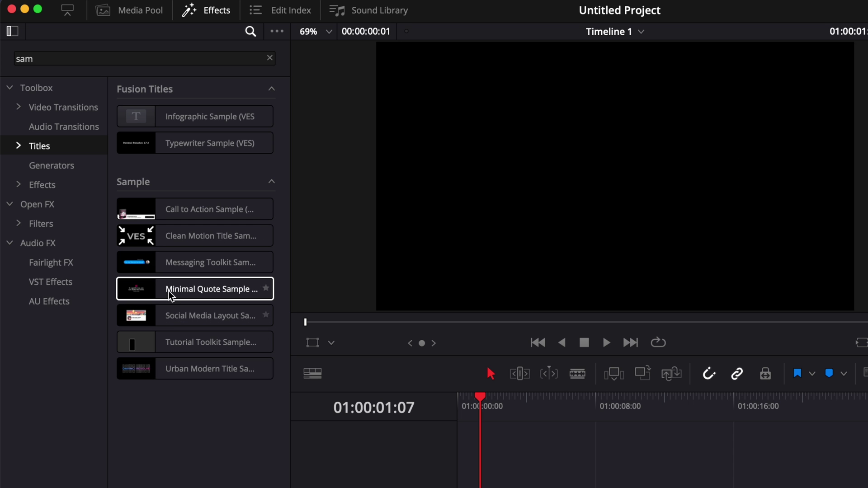
left_click_drag(161, 290, 324, 378)
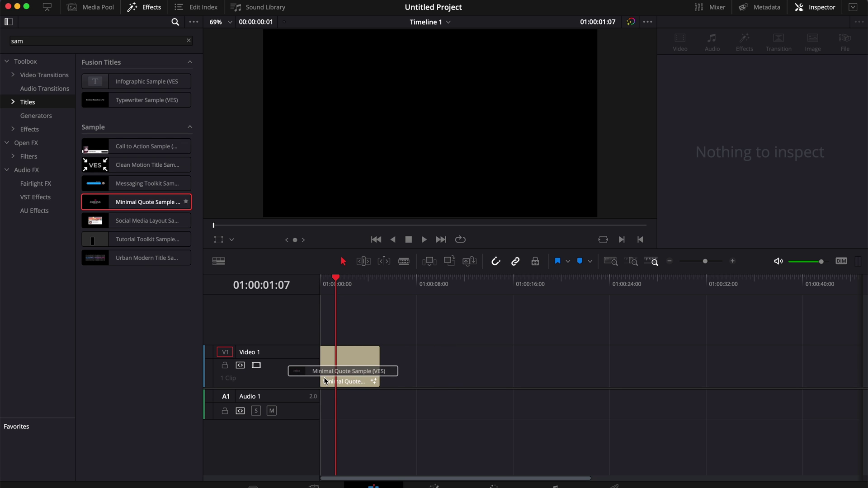
left_click(321, 283)
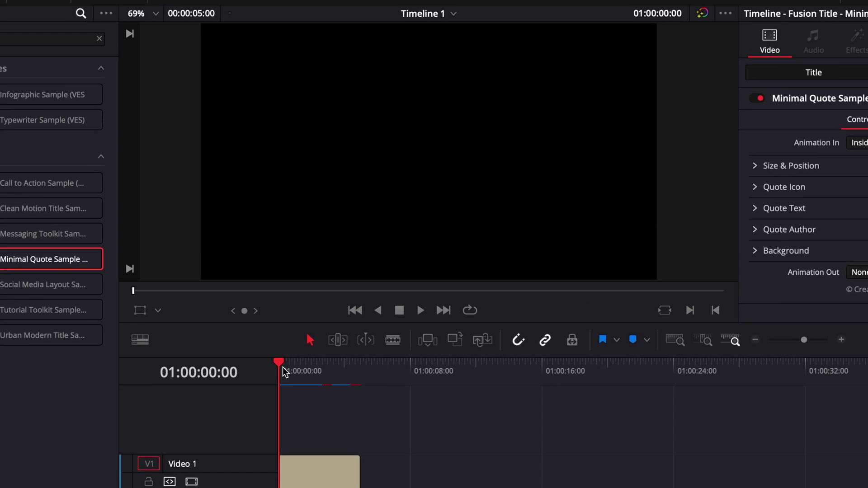
key("space")
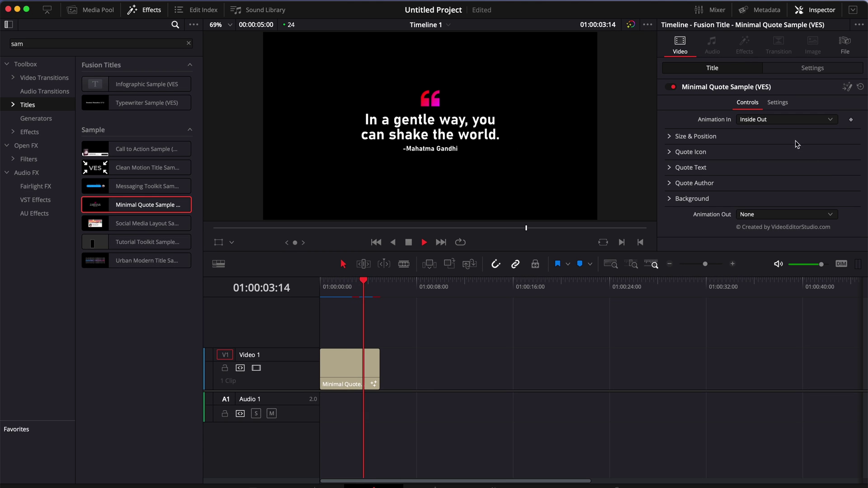
- Set the title's Animation In to Manual Curve and replay it from the start
key("space")
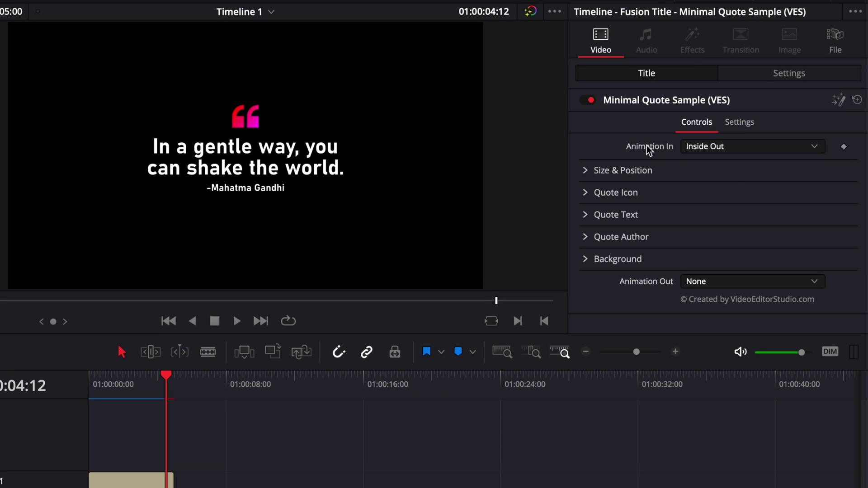
left_click(747, 147)
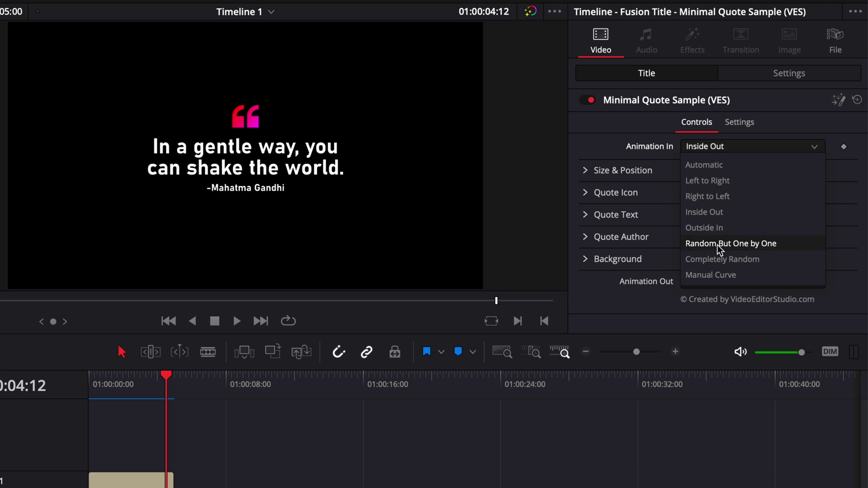
left_click(713, 274)
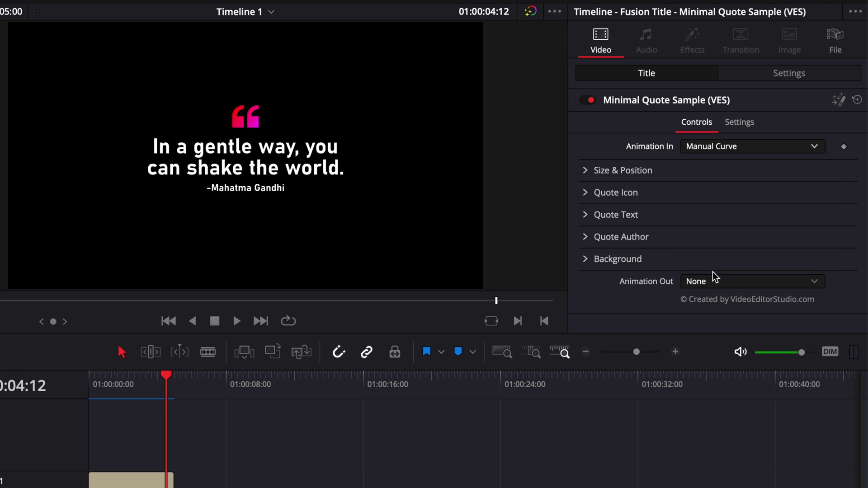
left_click(91, 380)
key("space")
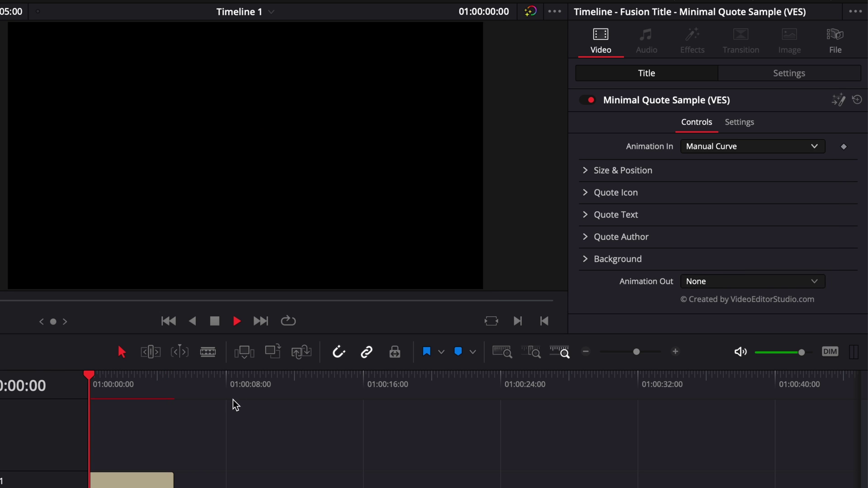
key("space")
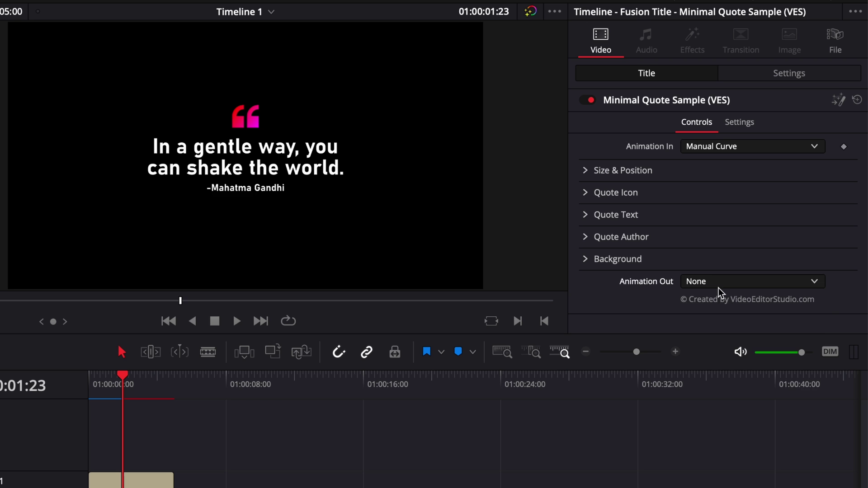
- Try several exit animations, settling on Rise Up for Animation Out
left_click(721, 284)
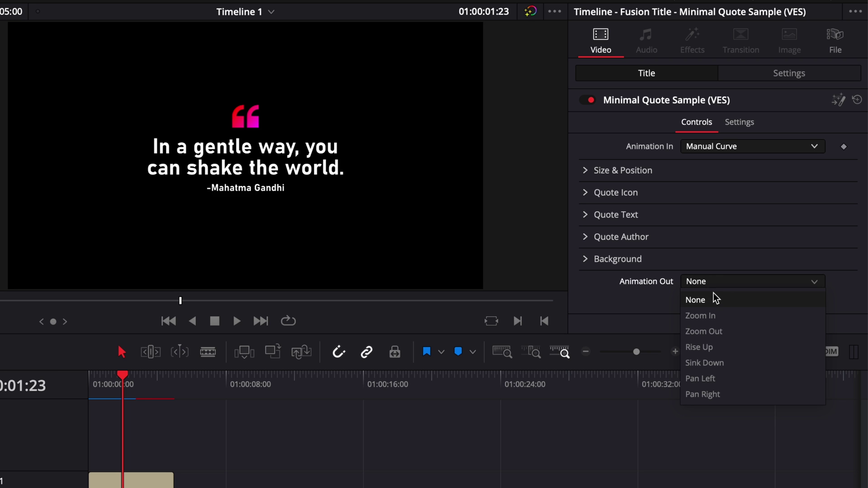
left_click(710, 378)
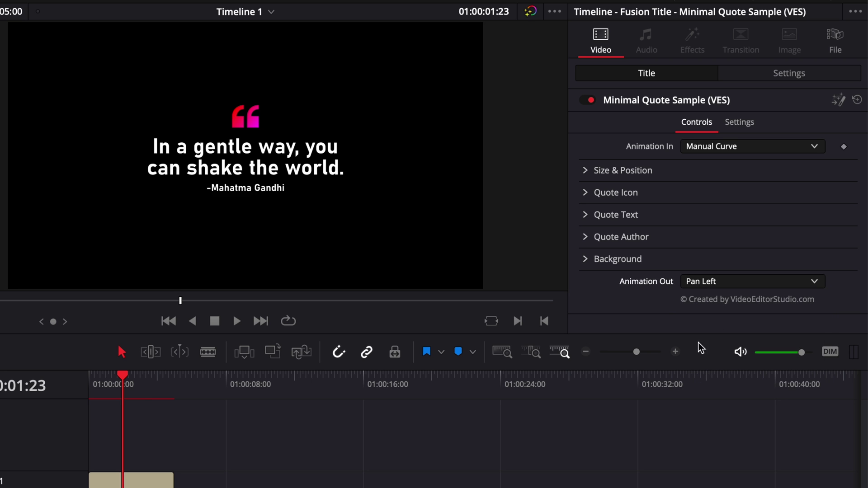
left_click(696, 285)
left_click(695, 299)
left_click(701, 287)
left_click(700, 347)
- In Size & Position, set Size to 0.78 and lower Center Y to about 0.273
left_click(587, 171)
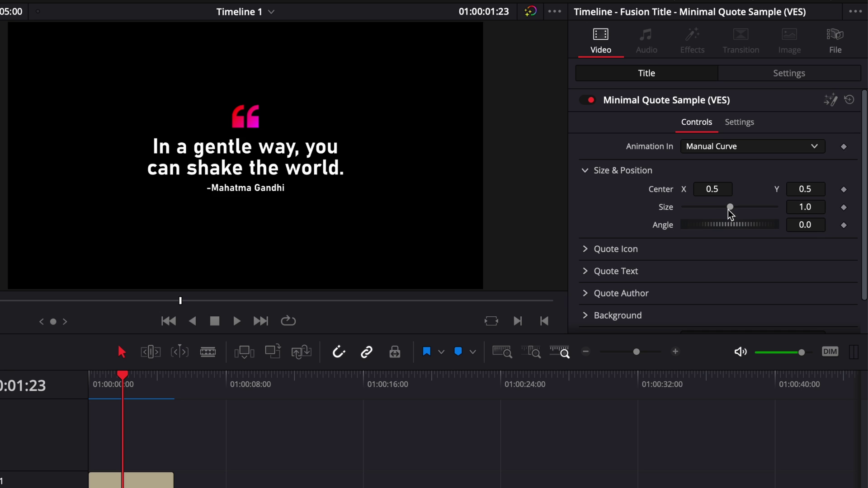
left_click_drag(730, 208, 721, 209)
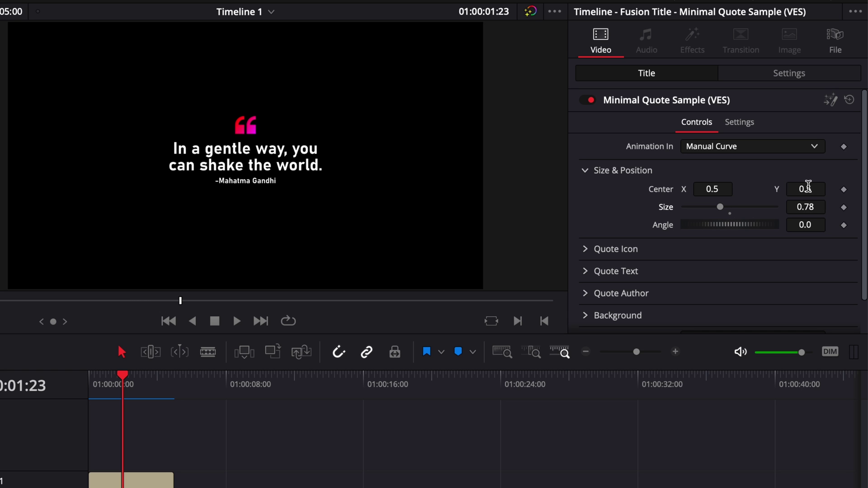
left_click_drag(809, 186, 696, 186)
left_click(585, 170)
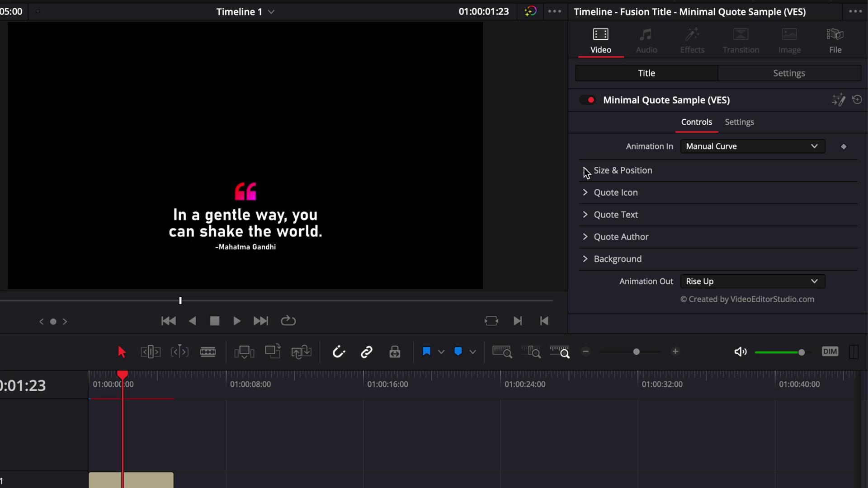
- Set the quote icon style to Round OutLine and its size to 0.7
left_click(585, 193)
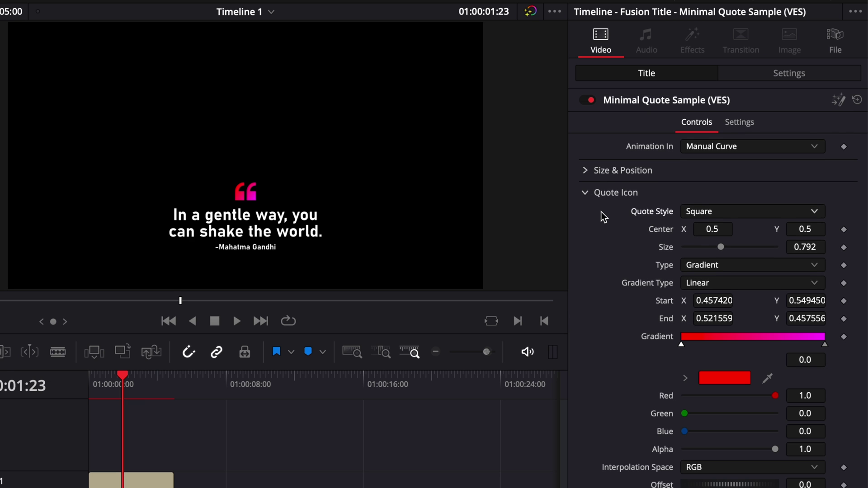
left_click(704, 213)
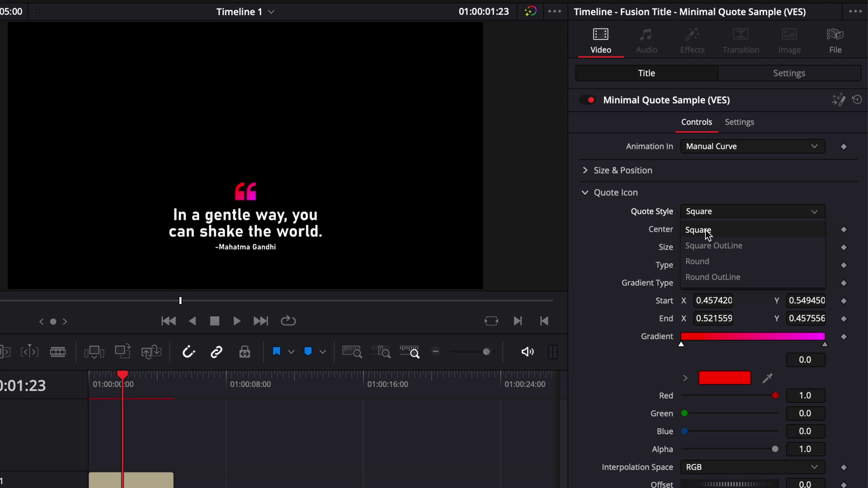
left_click(707, 248)
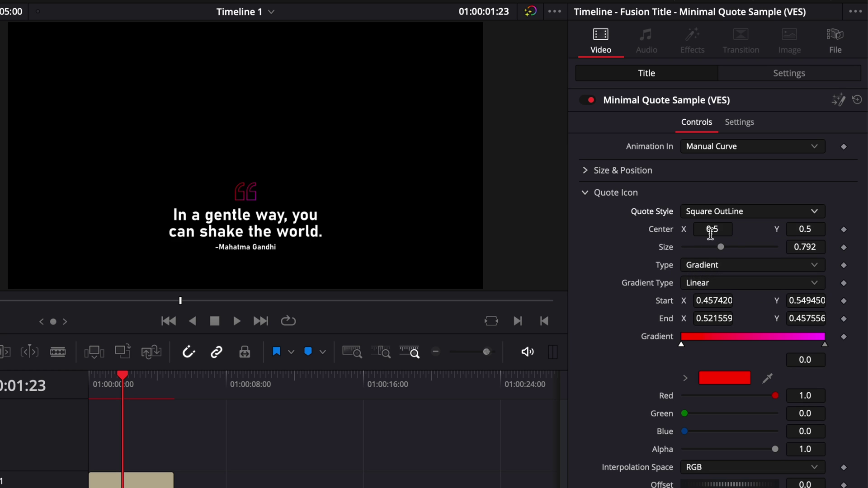
left_click(709, 212)
left_click(703, 260)
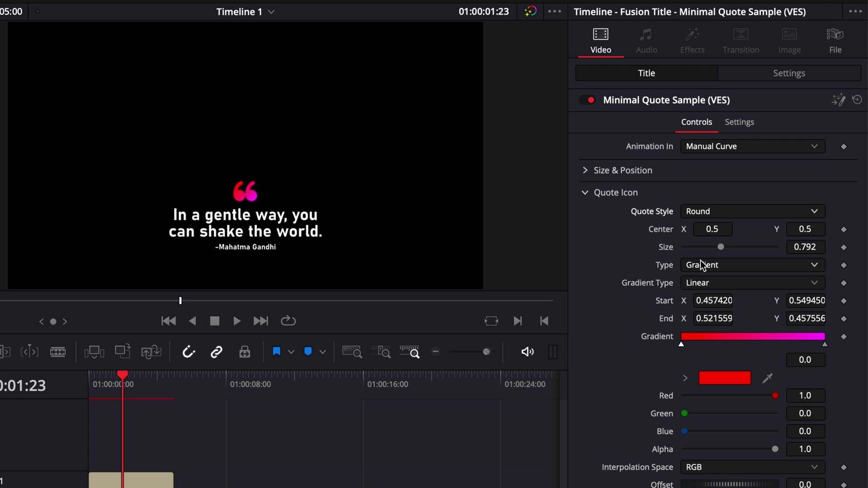
left_click(726, 215)
left_click(719, 278)
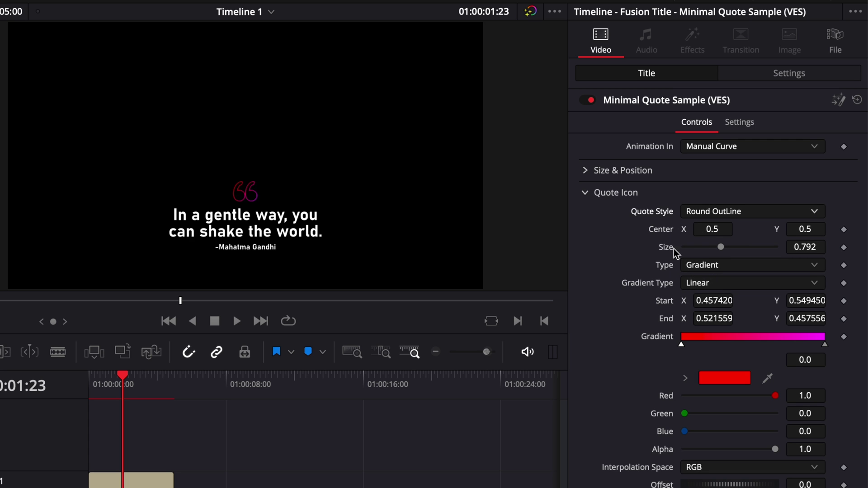
left_click_drag(722, 251, 717, 249)
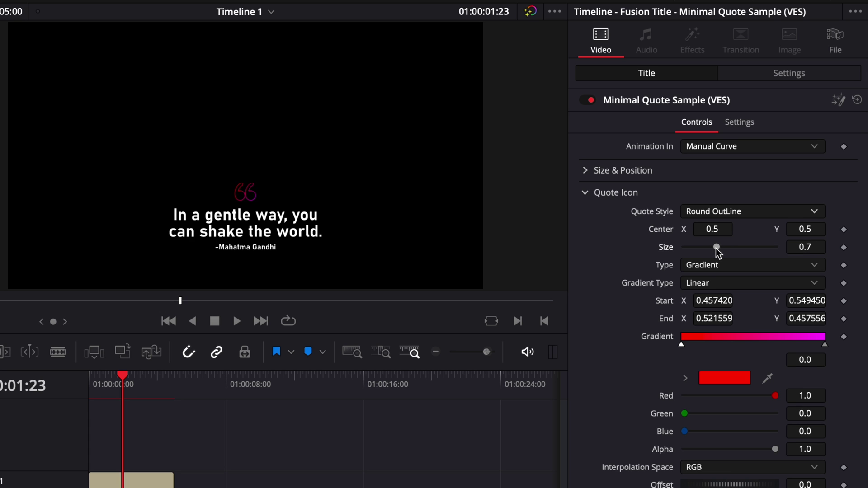
- Change the quote icon fill to Solid Color and pick White from the palette
left_click(723, 265)
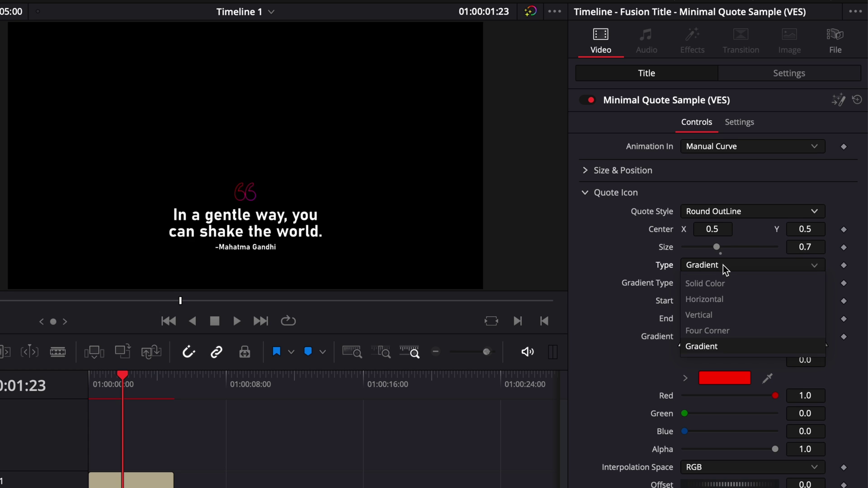
left_click(704, 284)
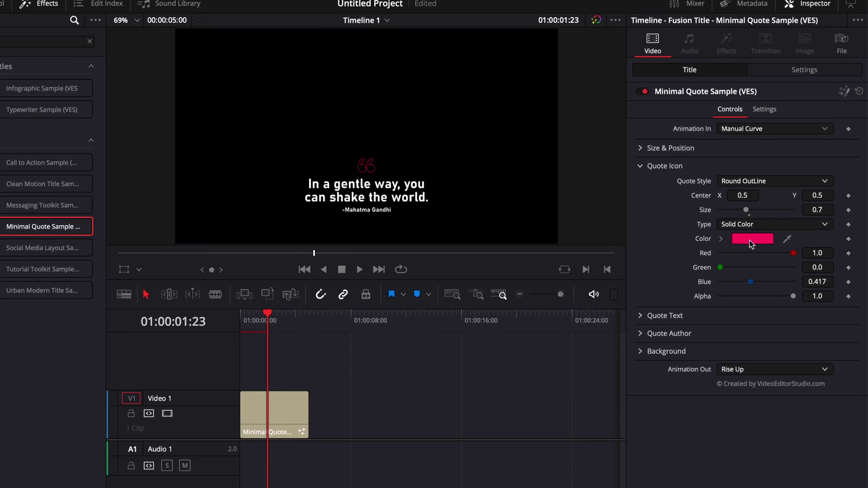
left_click(725, 281)
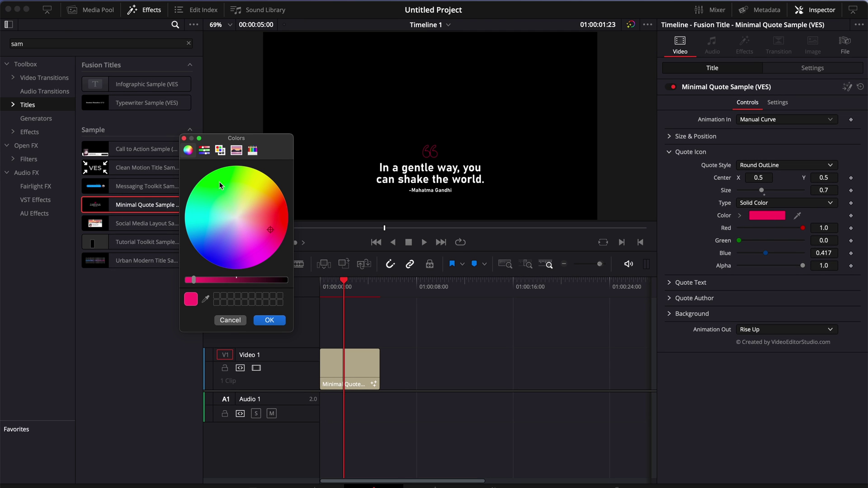
left_click(204, 150)
left_click(220, 150)
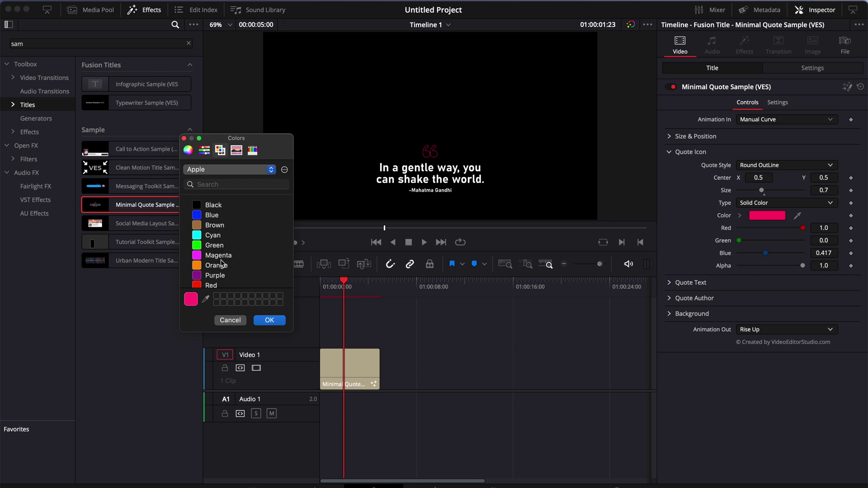
scroll(222, 263, "down", 3)
left_click(217, 278)
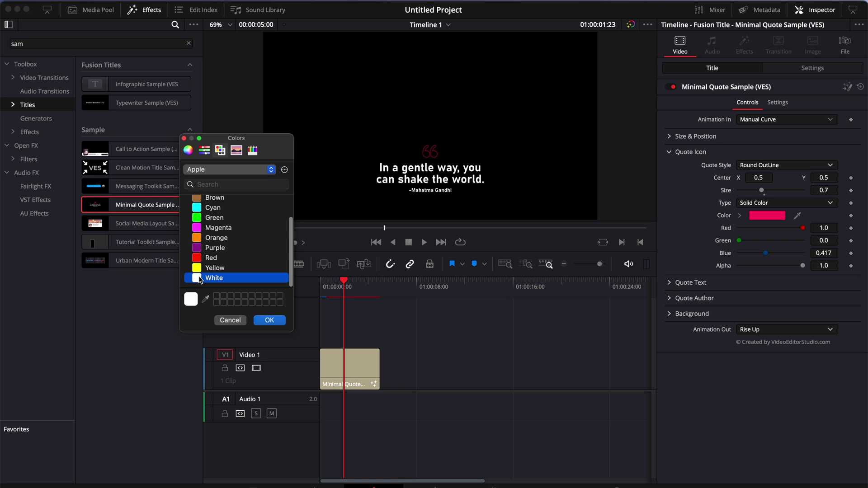
left_click(267, 320)
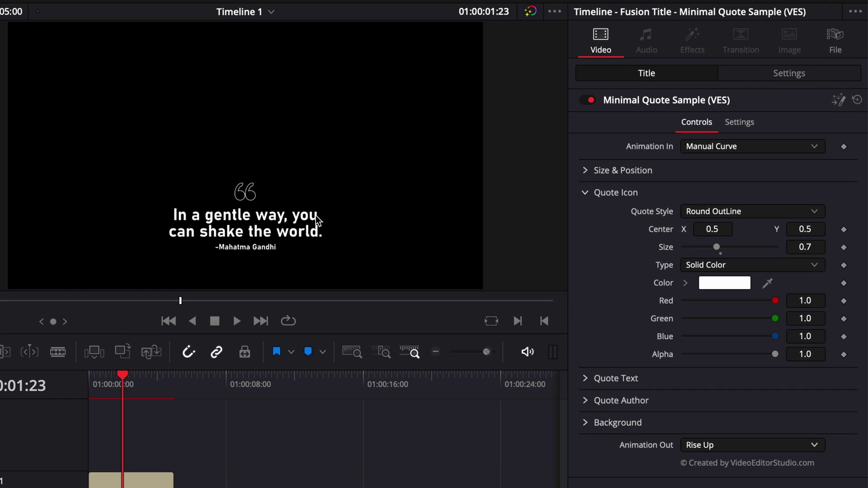
- In Quote Text, set Tracking to 1.197 and Size to 0.0433
left_click(583, 197)
left_click(586, 215)
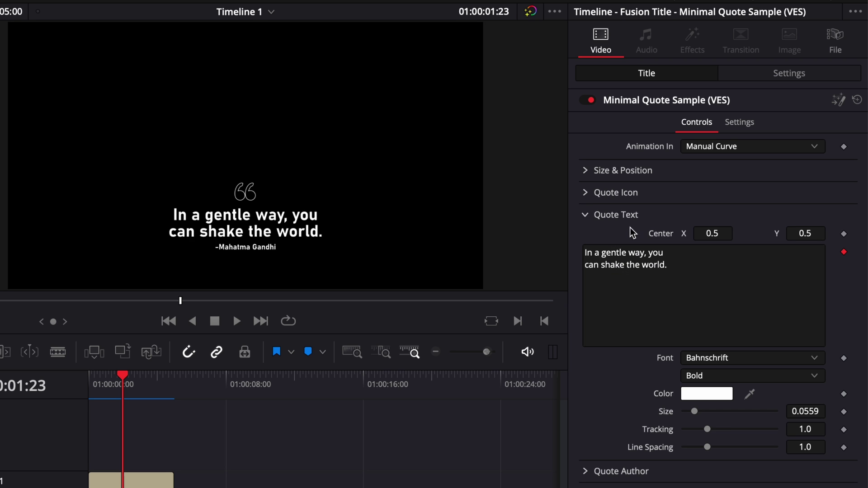
left_click(692, 271)
left_click_drag(692, 271, 579, 261)
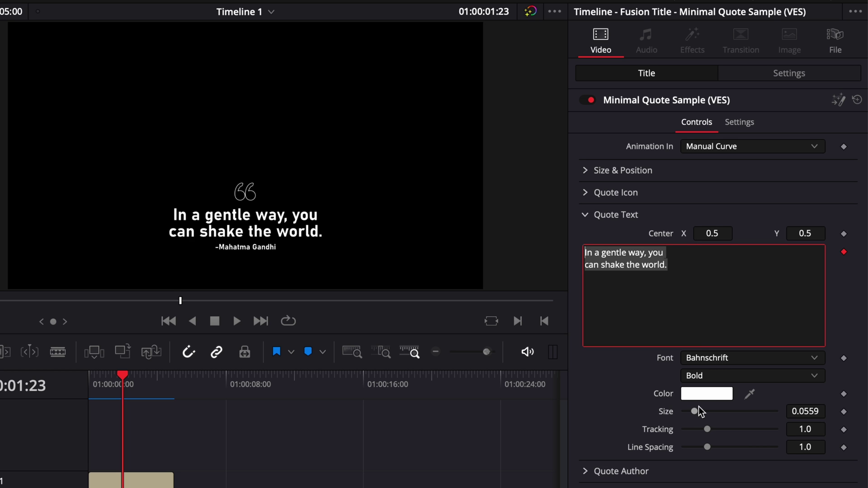
left_click(708, 431)
left_click_drag(709, 428, 711, 432)
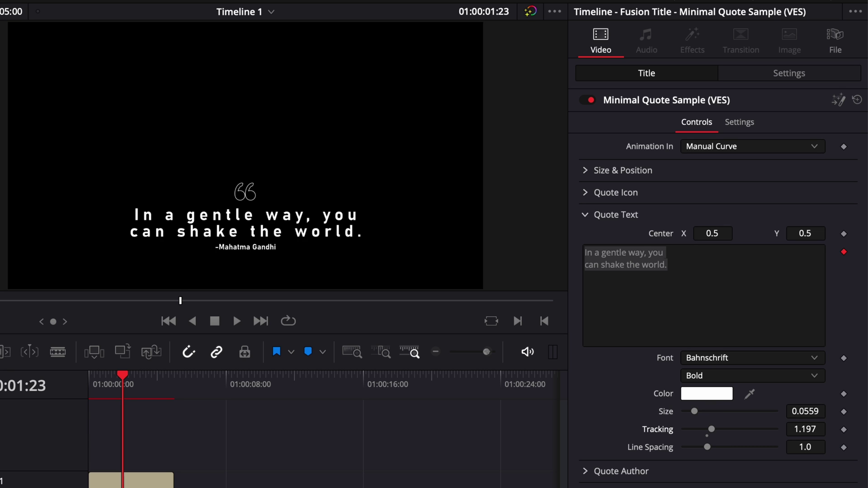
left_click_drag(697, 413, 695, 414)
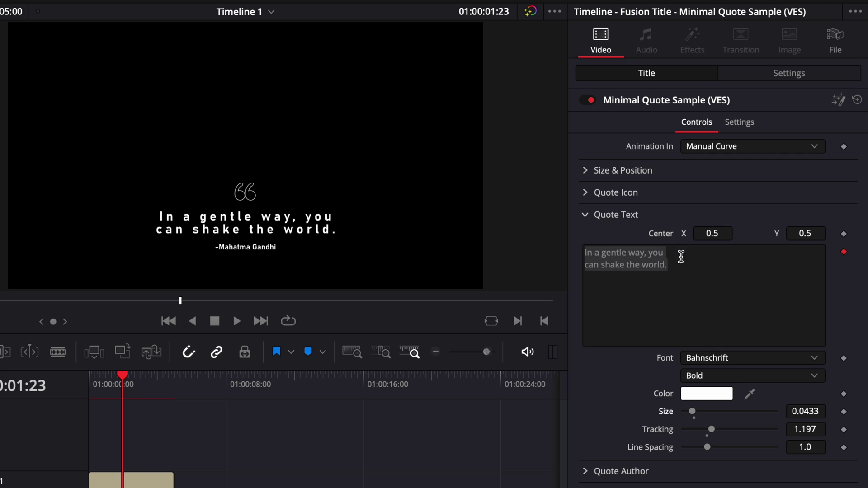
left_click(680, 256)
left_click_drag(702, 275, 586, 243)
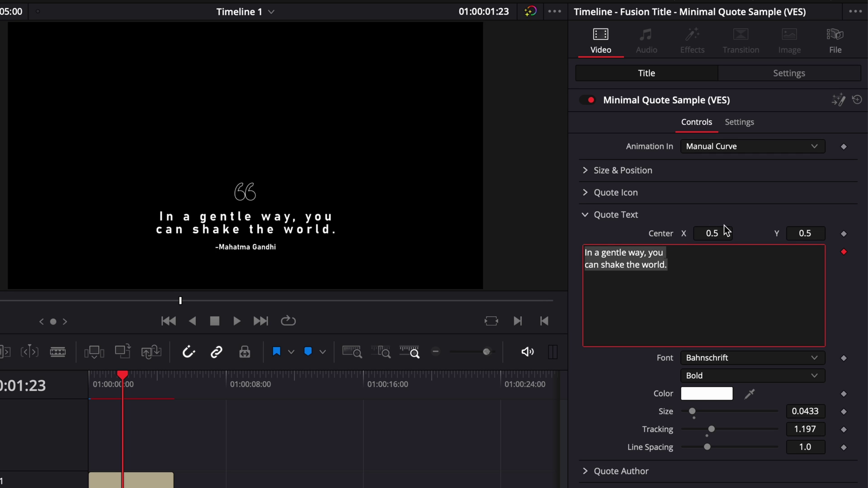
- Expand Quote Author, select the author line, then collapse the section again
left_click(586, 215)
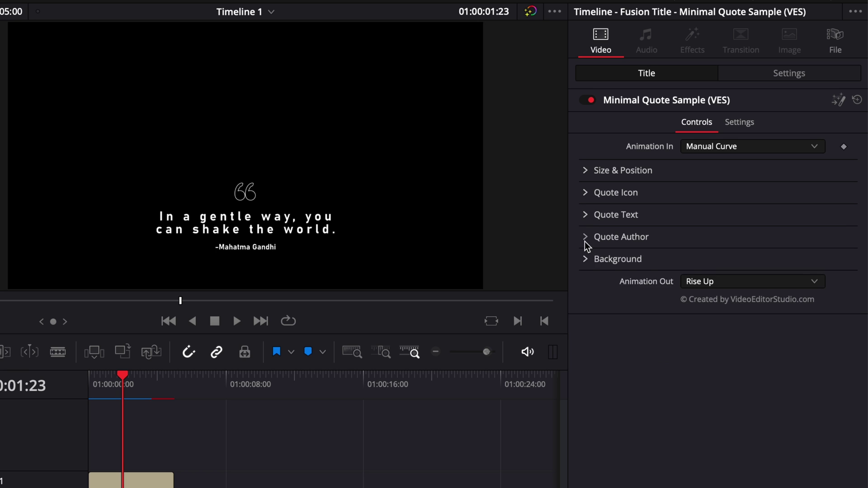
left_click(585, 239)
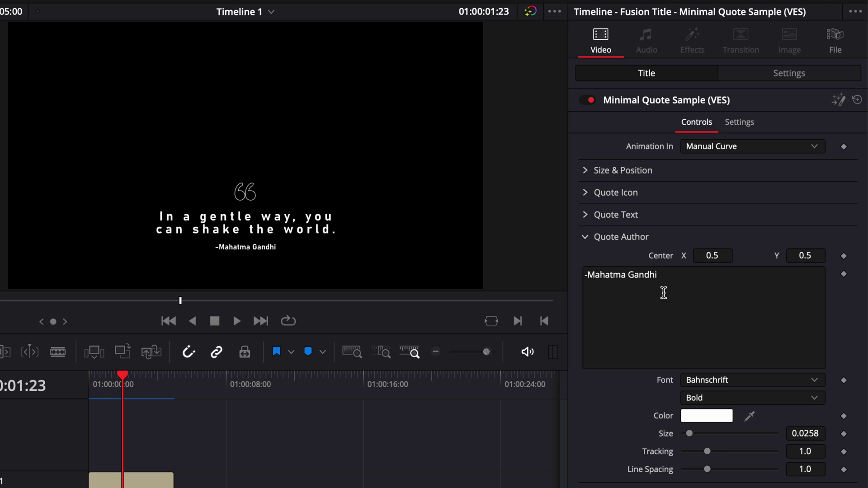
left_click_drag(663, 293, 566, 275)
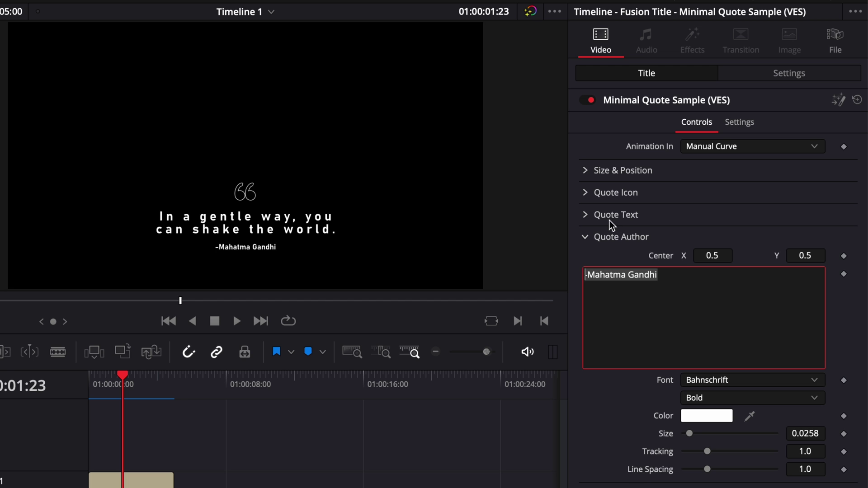
left_click(588, 237)
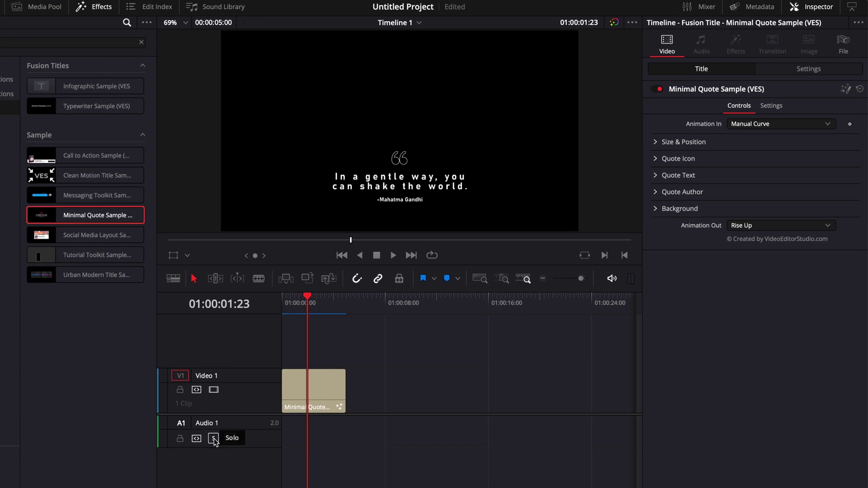
- Move the title to Video 2 and add production ID_4927494.mp4 from the Dock to Video 1
left_click_drag(137, 476, 137, 465)
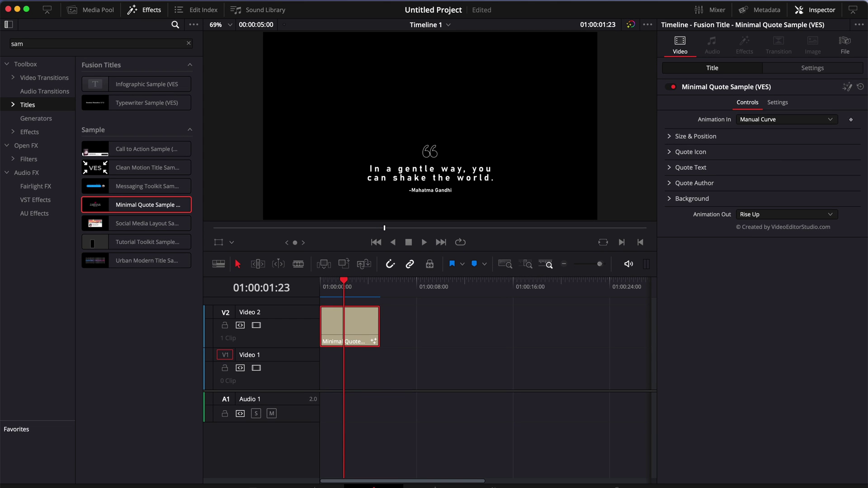
left_click(782, 481)
left_click_drag(784, 434, 321, 378)
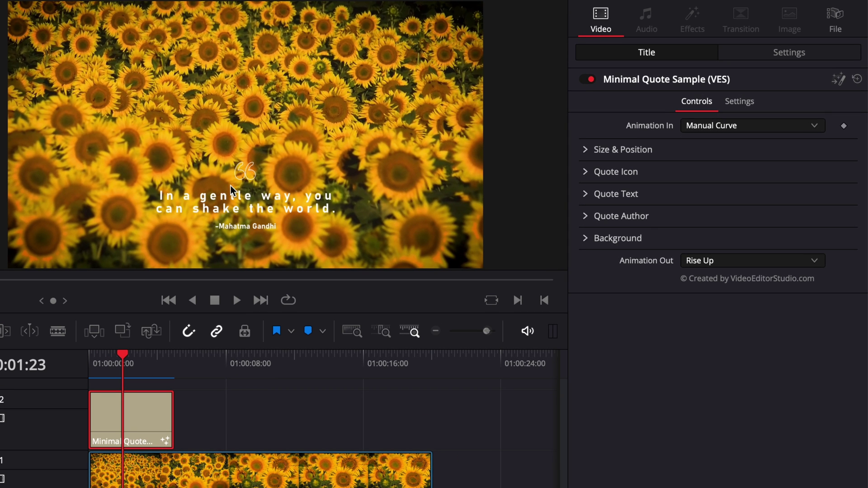
- Set the Background opacity to 0.52 and play the title intro from the timeline start
left_click(587, 239)
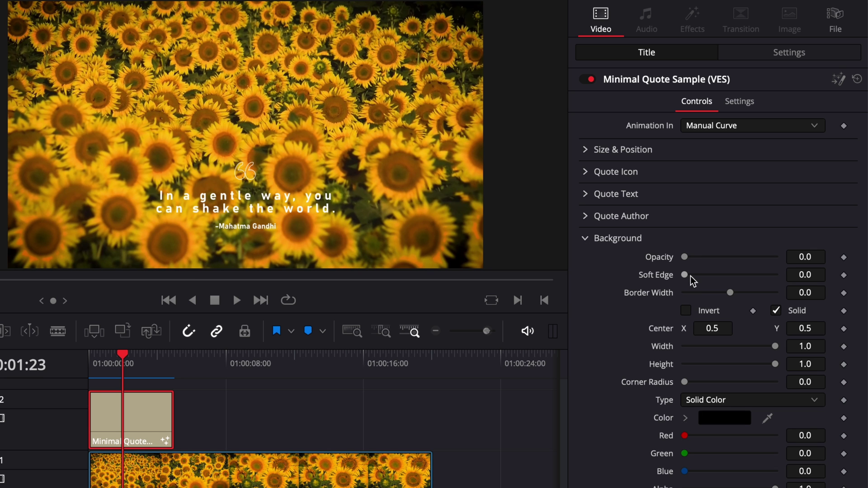
left_click_drag(686, 258, 733, 266)
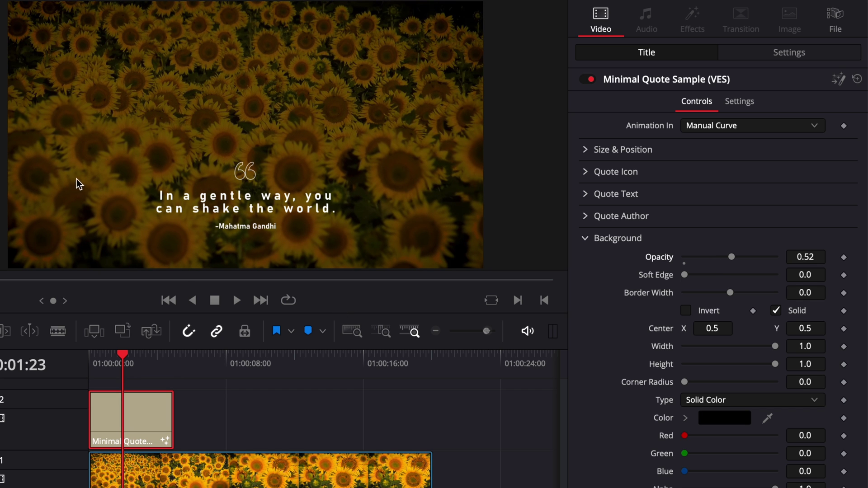
left_click(92, 366)
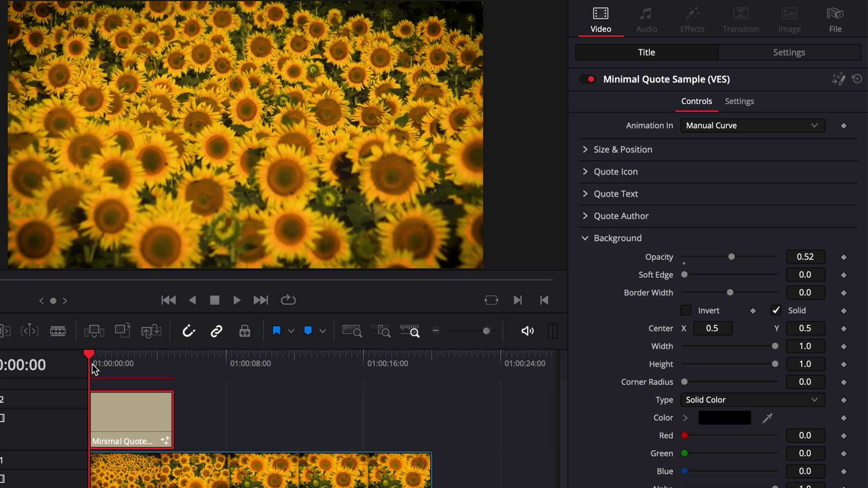
key("space")
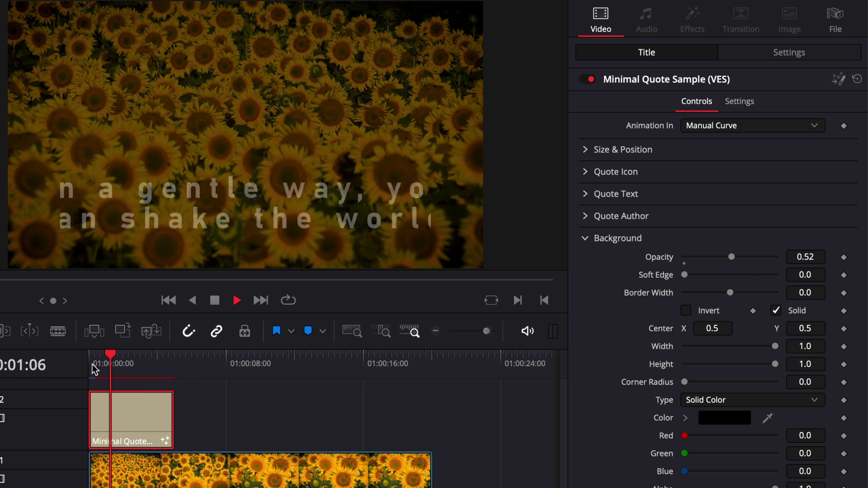
key("space")
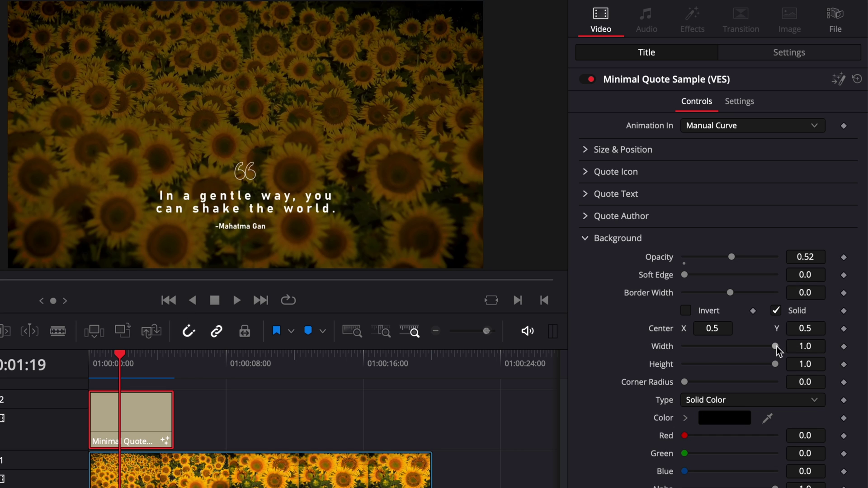
- Set background Width to 0.646 and Center Y to 0.306, leaving Soft Edge and Corner Radius at 0
left_click_drag(774, 347, 749, 364)
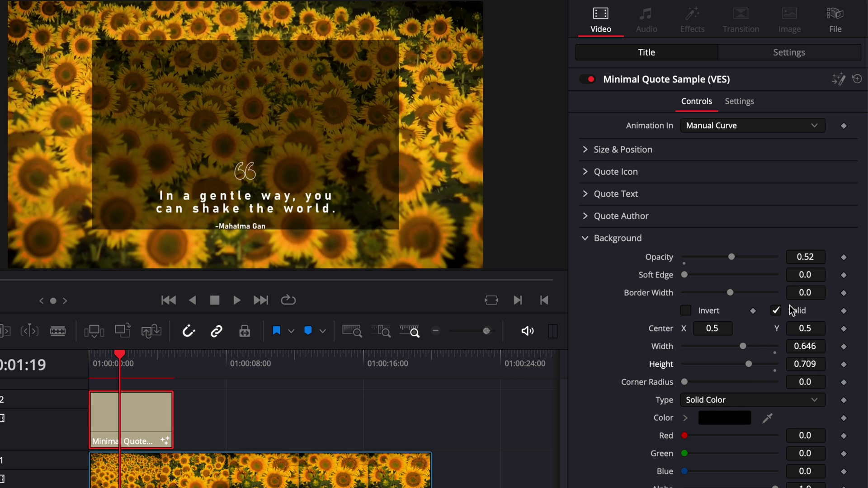
left_click_drag(812, 329, 814, 333)
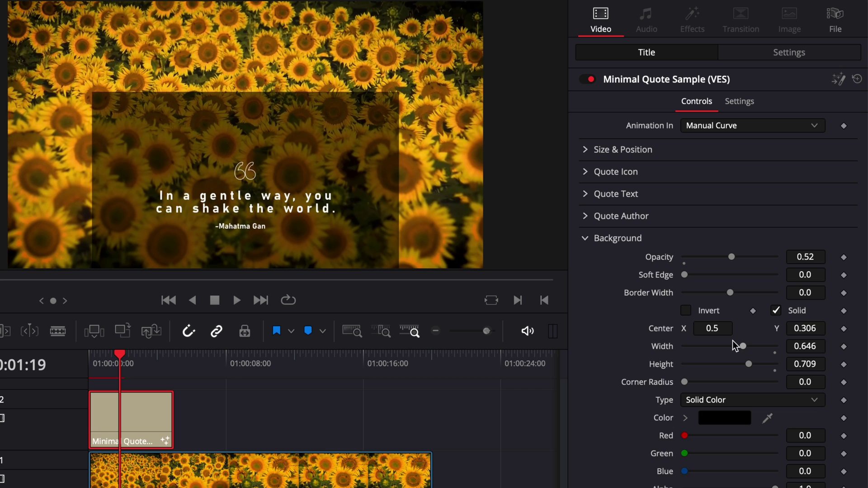
left_click_drag(686, 277, 731, 277)
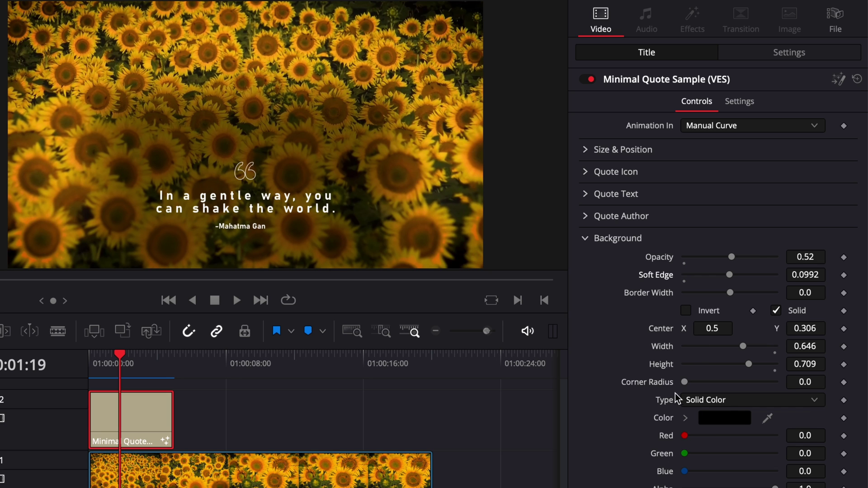
mouse_move(682, 382)
left_mouse_down()
mouse_move(738, 382)
mouse_move(679, 382)
left_mouse_up()
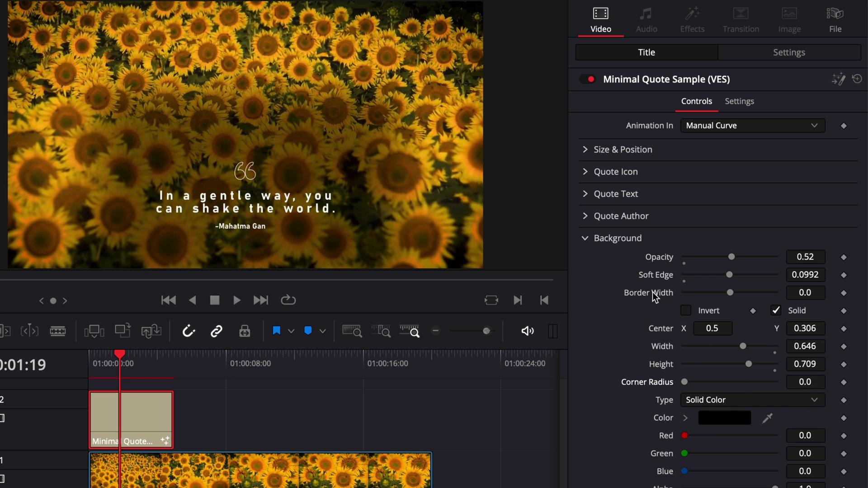
double_click(654, 278)
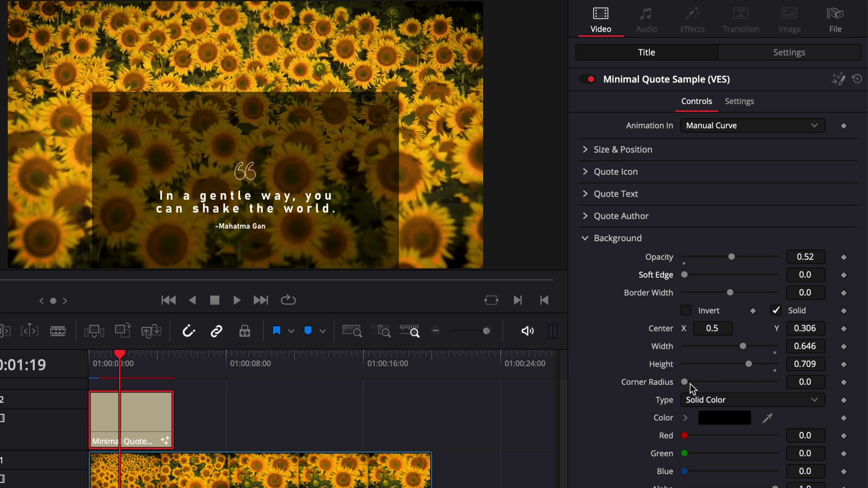
- Set the background to Corner Radius 1.0, Height 0.325, Center Y 0.274 and Opacity 0.575
left_click_drag(688, 381, 778, 391)
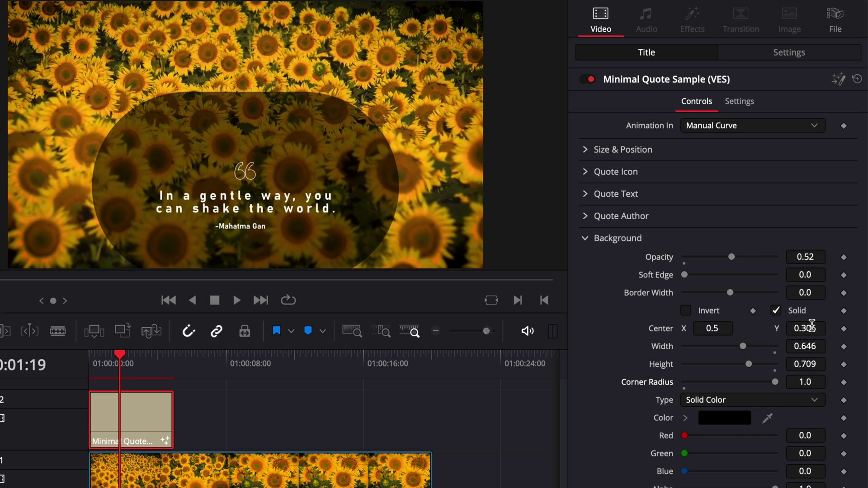
left_click_drag(812, 324, 813, 332)
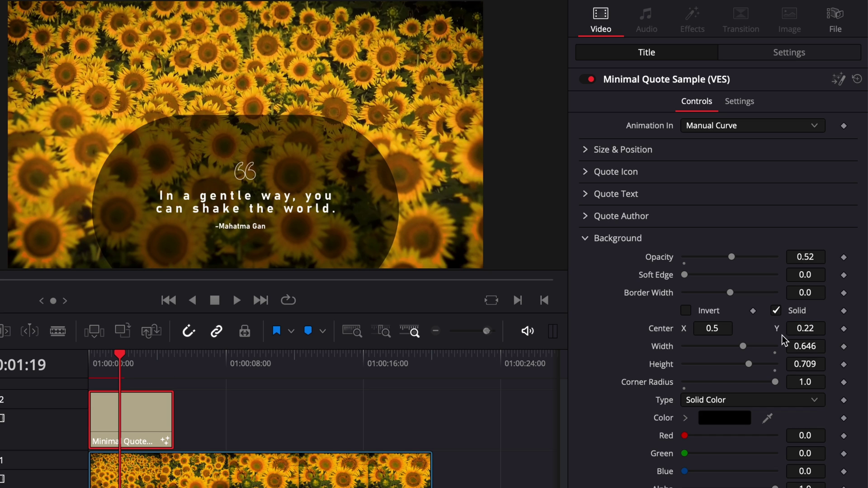
left_click_drag(815, 362, 816, 399)
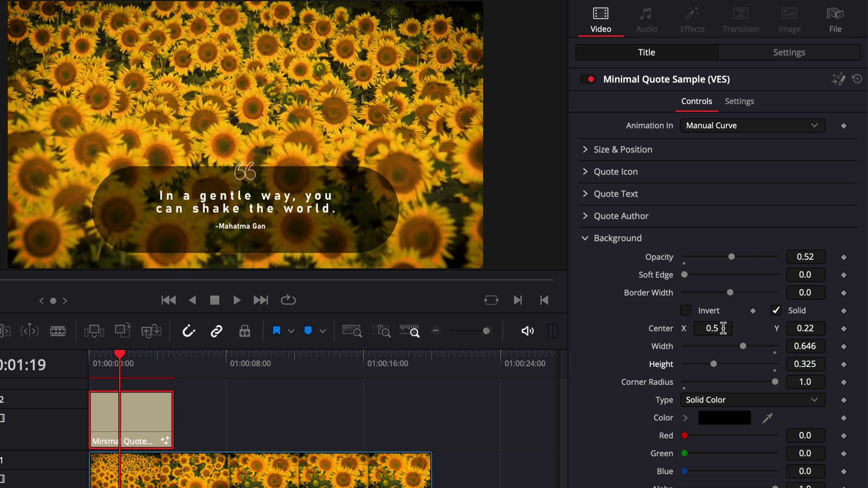
left_click_drag(817, 328, 801, 332)
mouse_move(731, 257)
left_mouse_down()
mouse_move(800, 271)
mouse_move(774, 257)
mouse_move(737, 262)
left_mouse_up()
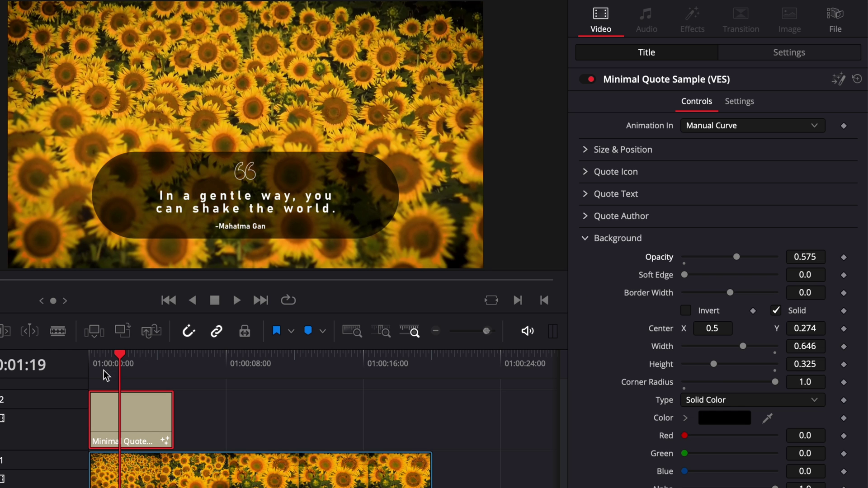
- Play the quote title from the clip start, then park the playhead past it at 01:00:06:05
left_click(91, 359)
key("space")
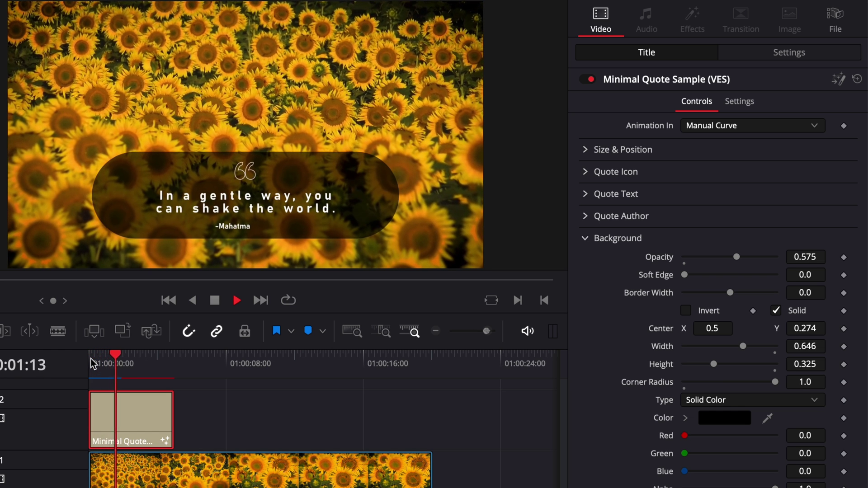
key("space")
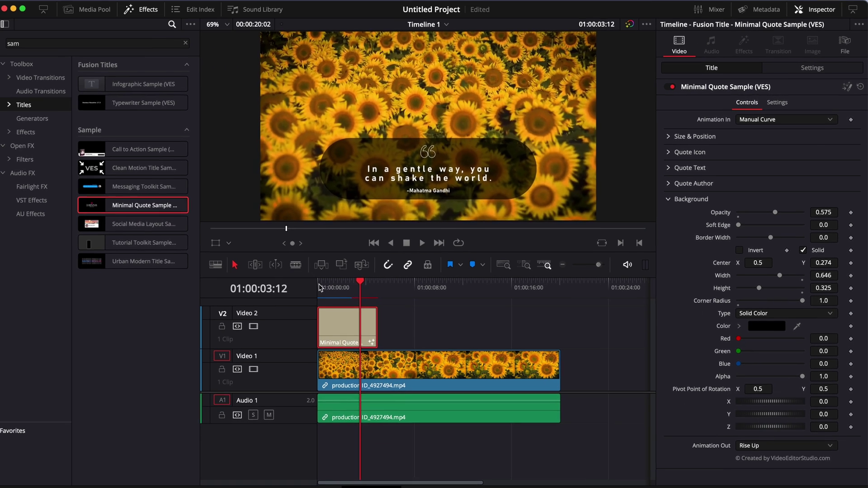
left_click(395, 285)
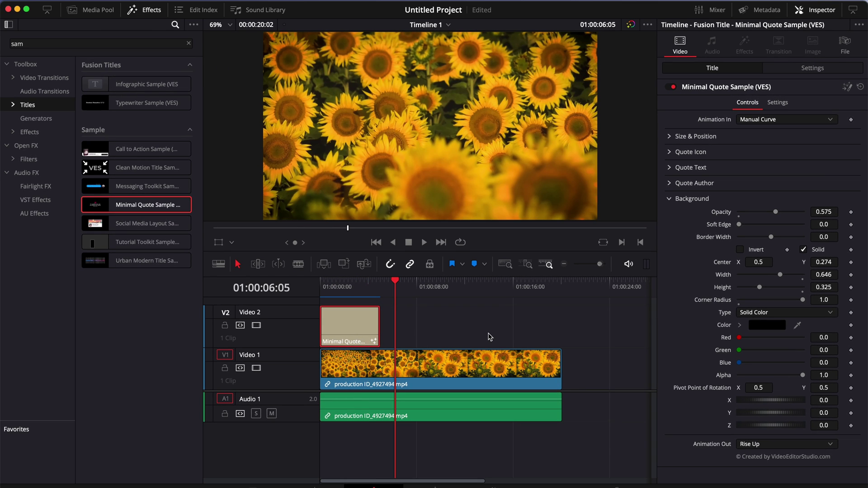